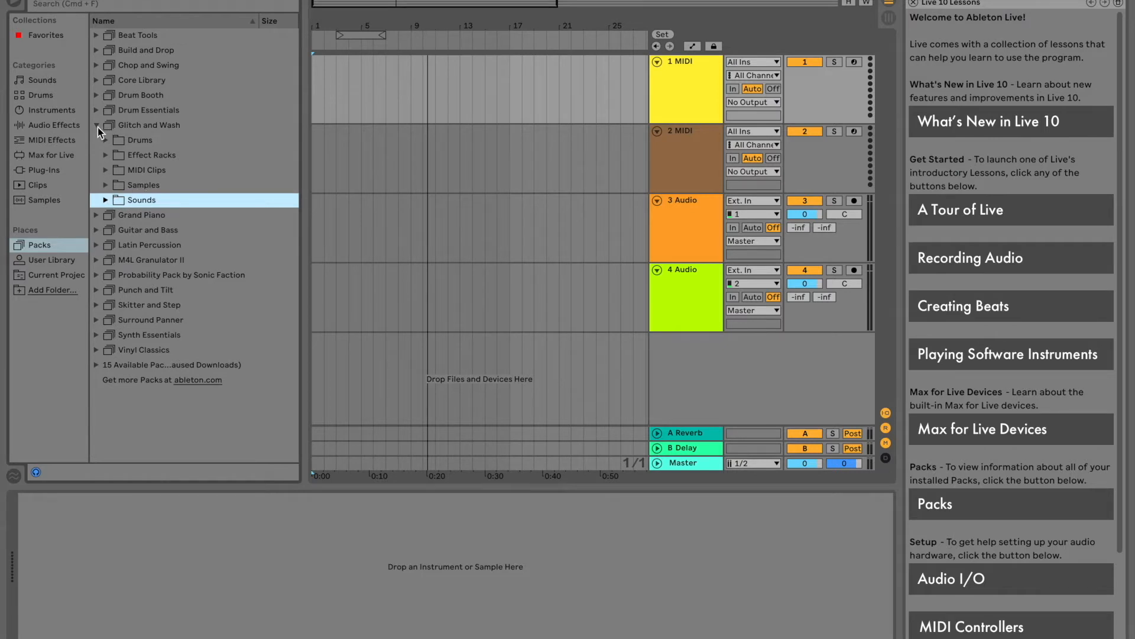
Collapse the Glitch and Wash pack and expand the Drums folder of the Skitter and Step pack.
click(96, 125)
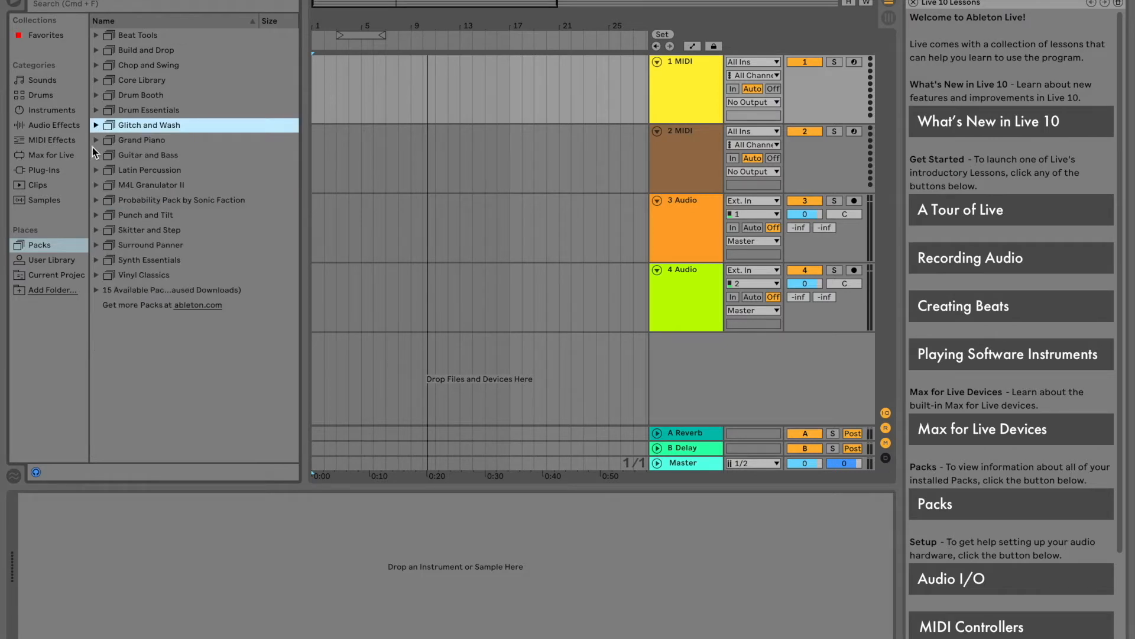
click(97, 230)
key(Down)
key(Down)
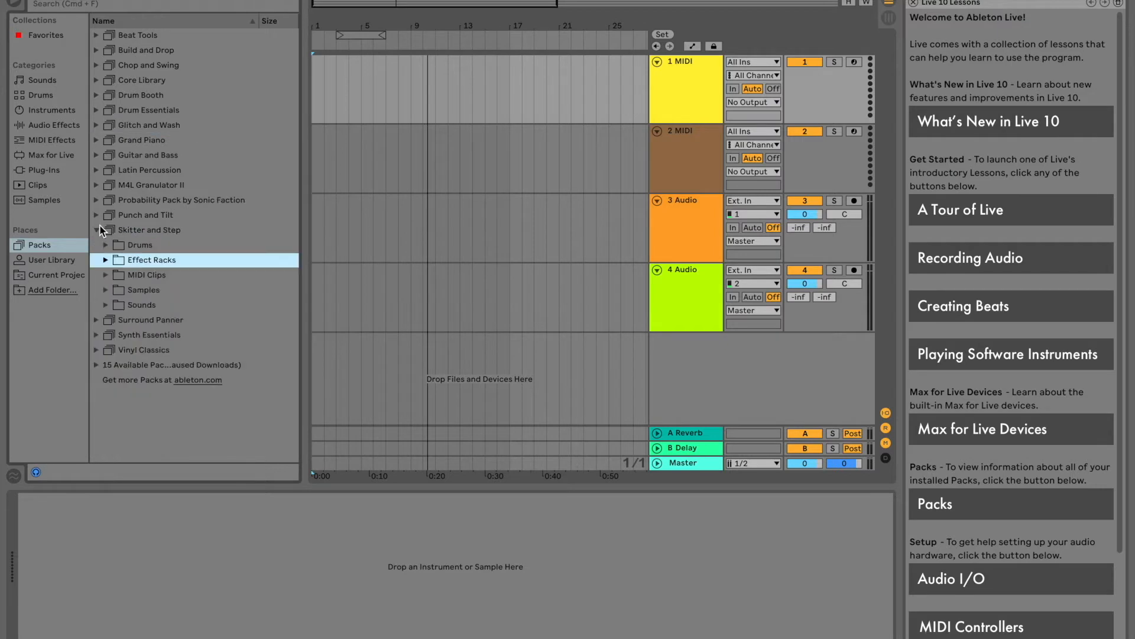
click(106, 244)
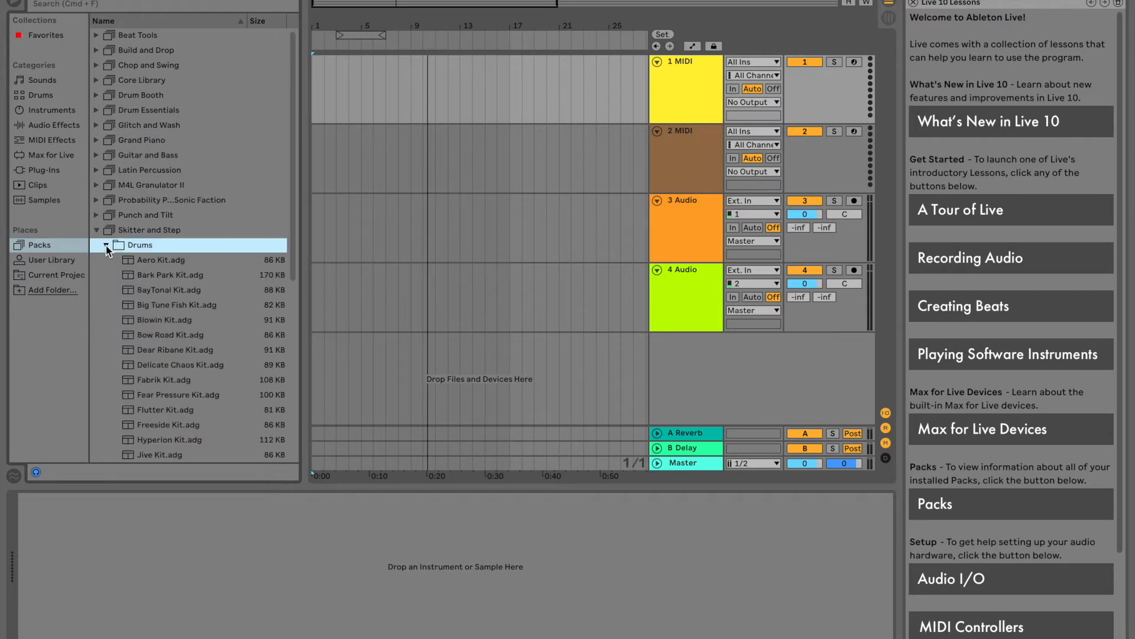
Preview drum kits in the Skitter and Step pack, including Bow Road Kit and Pho Soup Kit.
scroll(151, 275, down, 3)
click(150, 275)
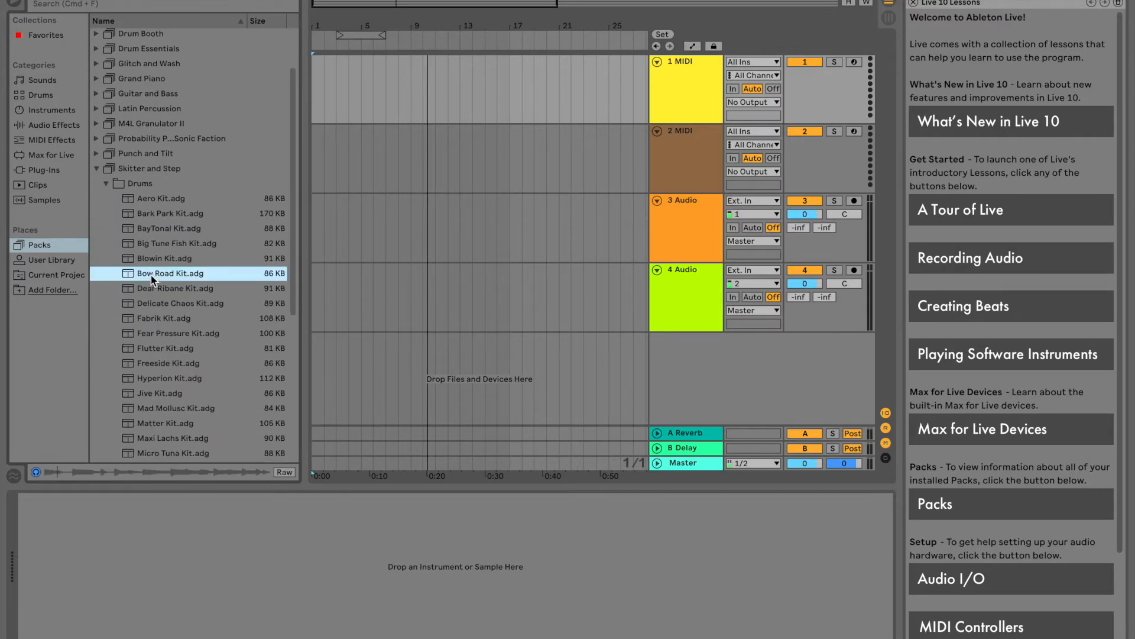
scroll(169, 302, down, 5)
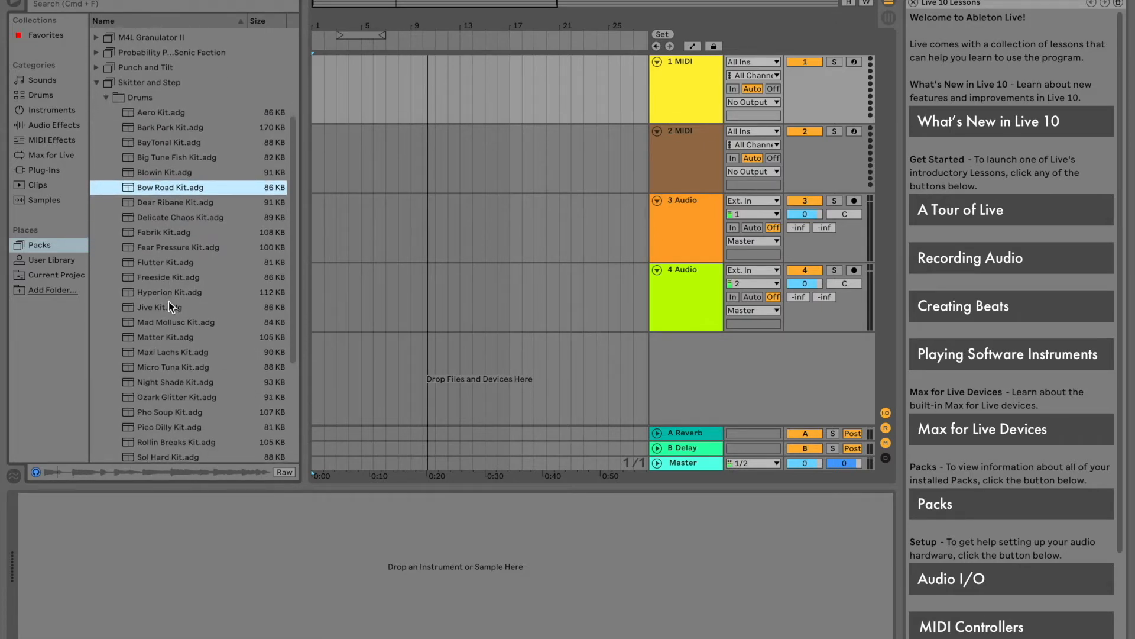
scroll(169, 301, down, 1)
scroll(168, 301, down, 5)
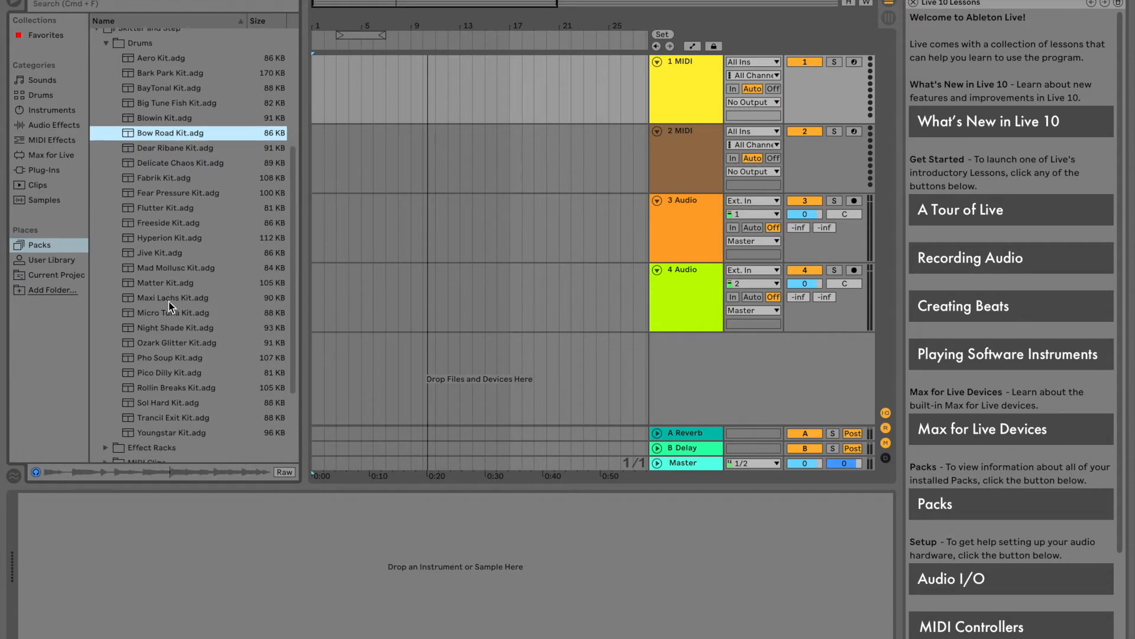
click(165, 316)
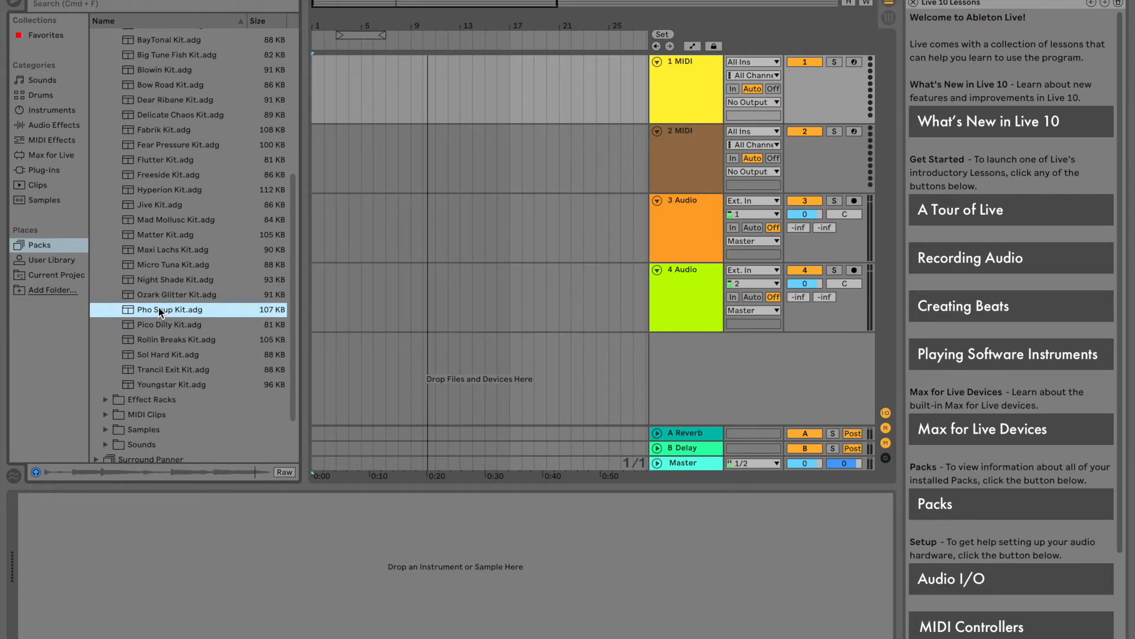
click(336, 316)
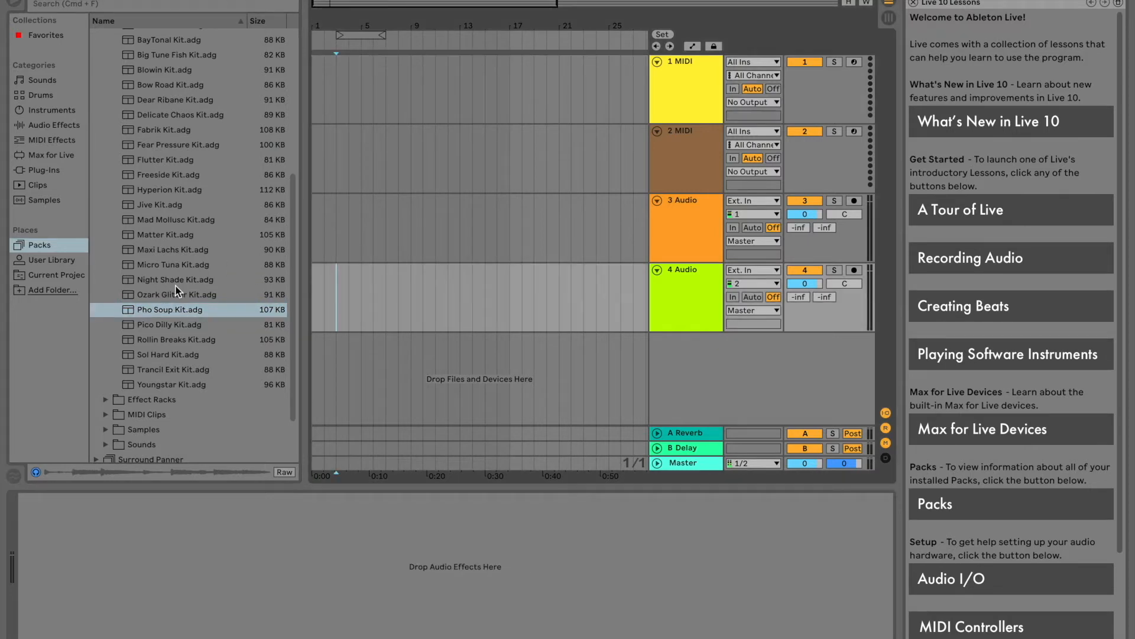
Preview Dear Ribane Kit and load it onto the first MIDI track.
scroll(168, 214, up, 2)
click(183, 125)
scroll(243, 128, up, 3)
click(314, 83)
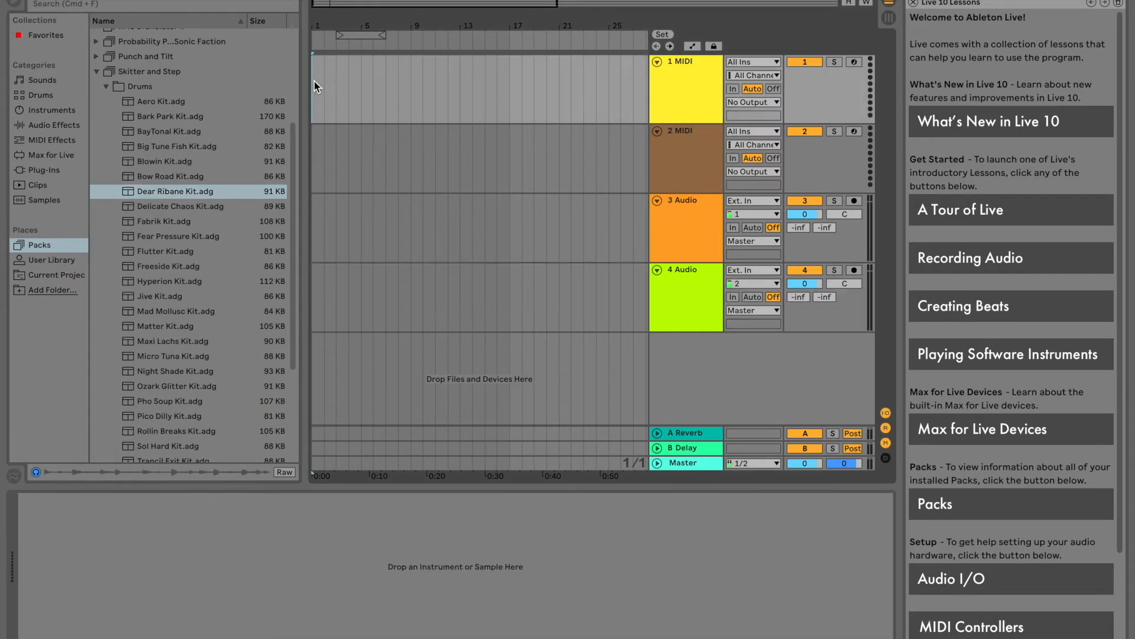
double_click(203, 191)
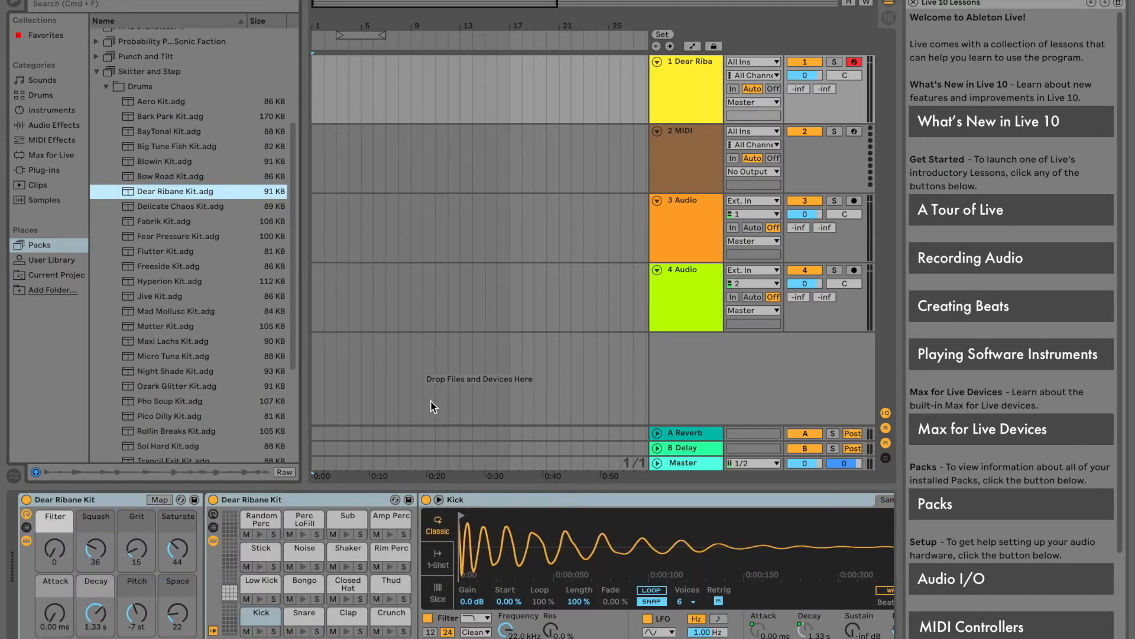
Quantize the recorded Dear Ribane clip to 1/16 at 51%, adjusting note starts and ends, and play it back.
click(430, 504)
scroll(455, 523, right, 1)
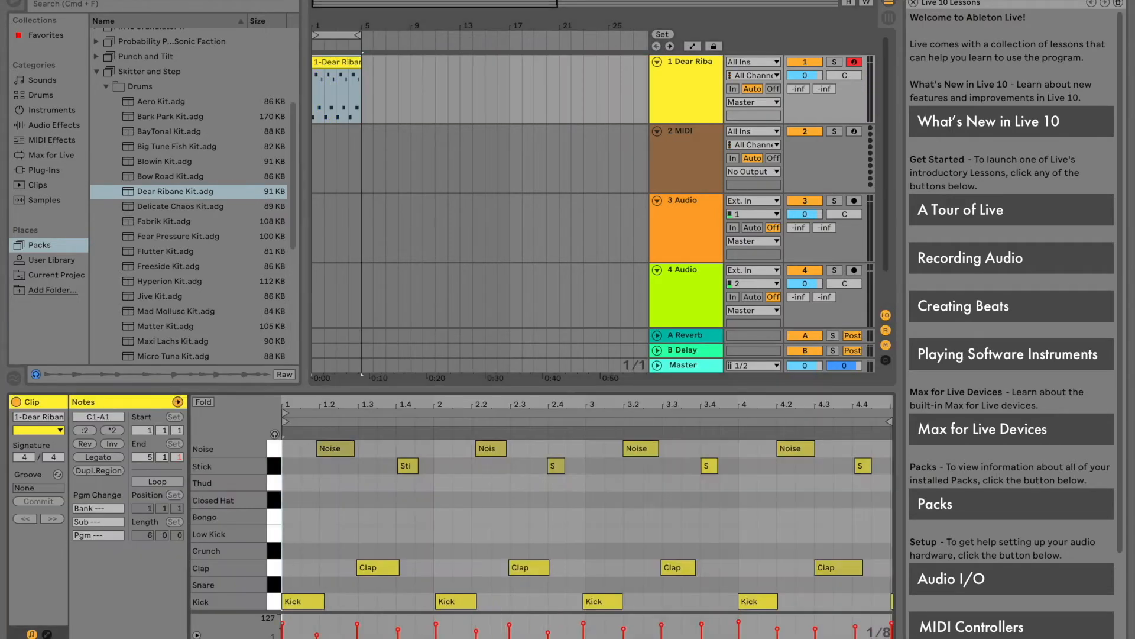
scroll(438, 531, up, 1)
right_click(438, 531)
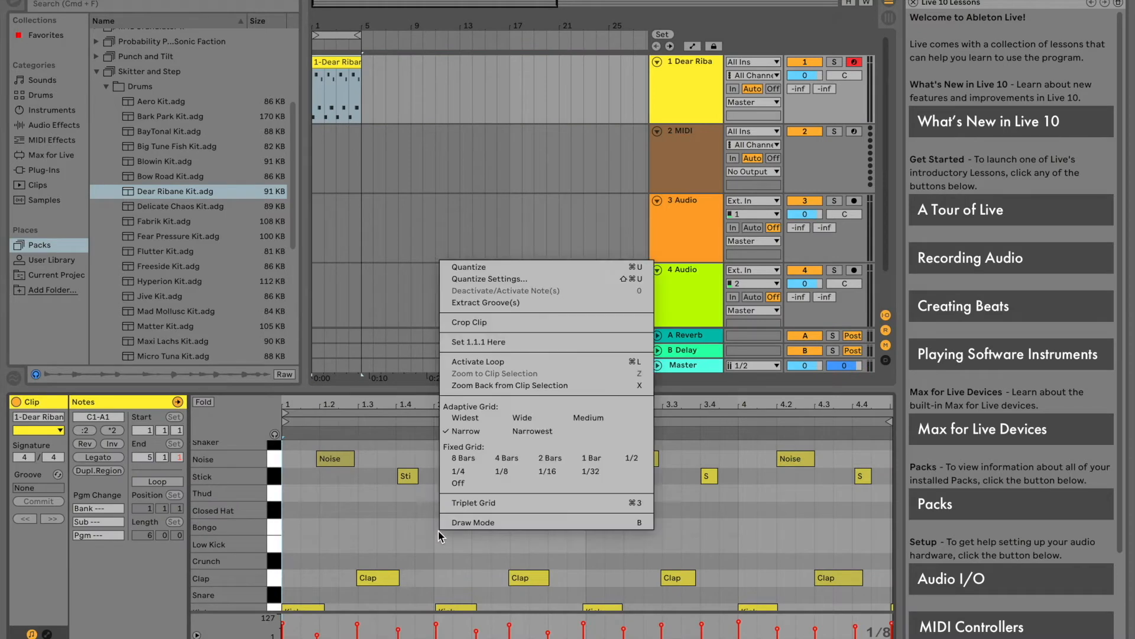
click(505, 281)
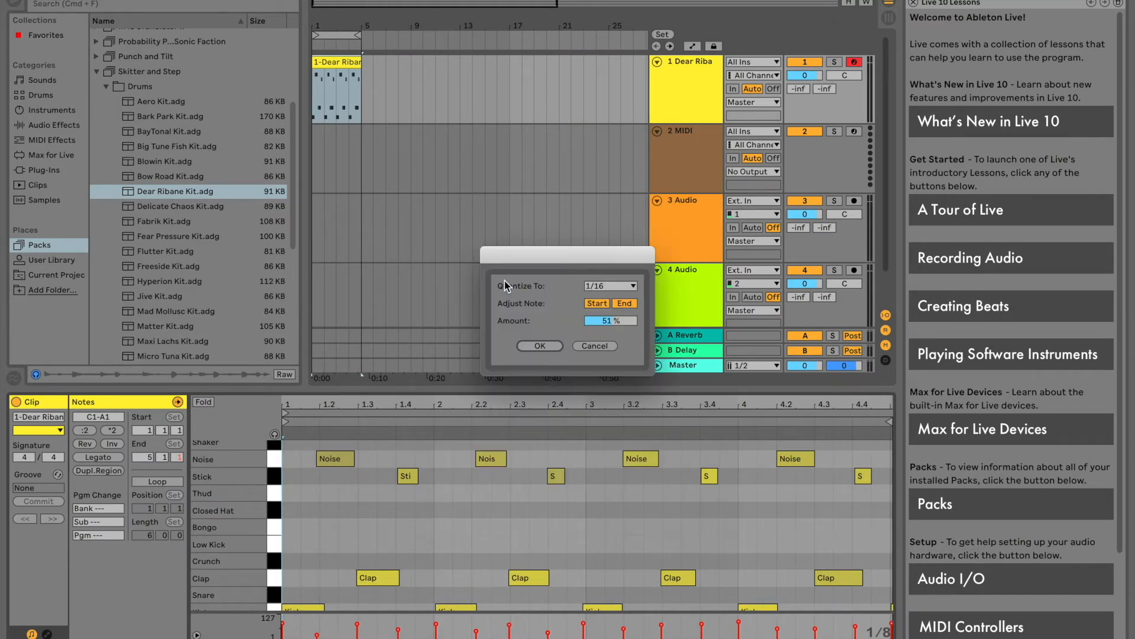
click(540, 347)
key(space)
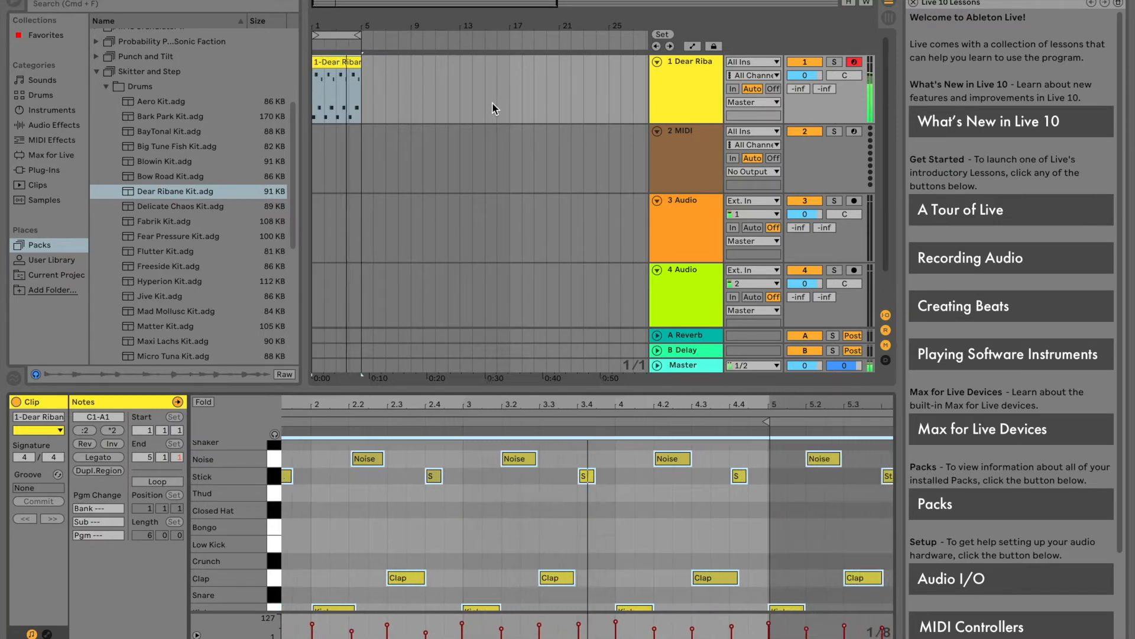
Arm the second MIDI track for recording and load Rollin Breaks Kit onto it.
click(818, 164)
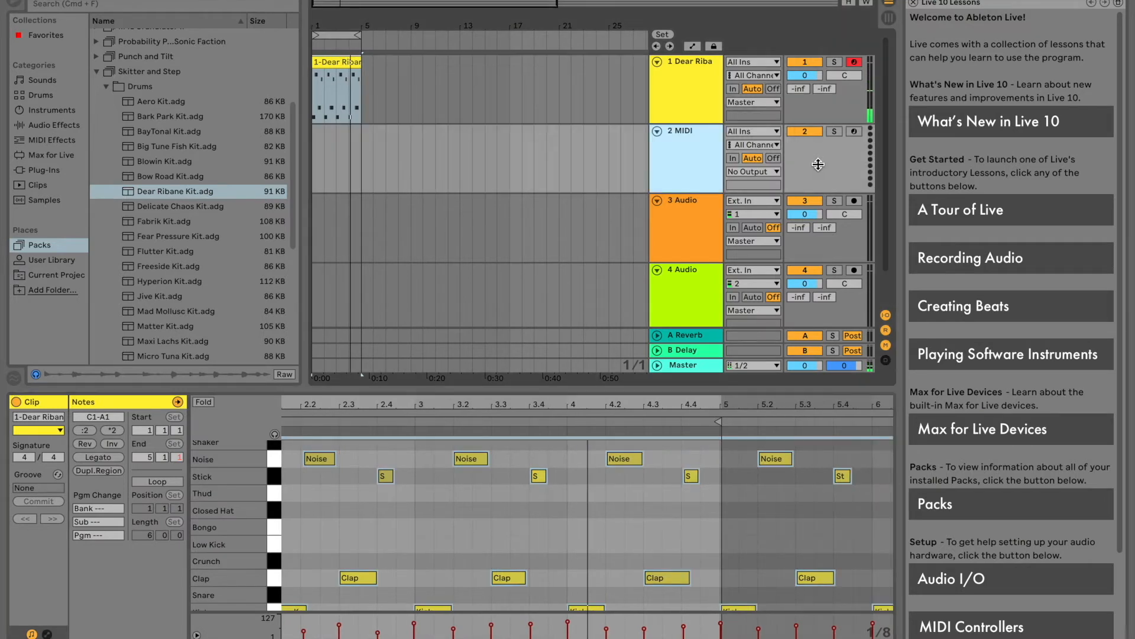
click(161, 195)
scroll(161, 197, down, 5)
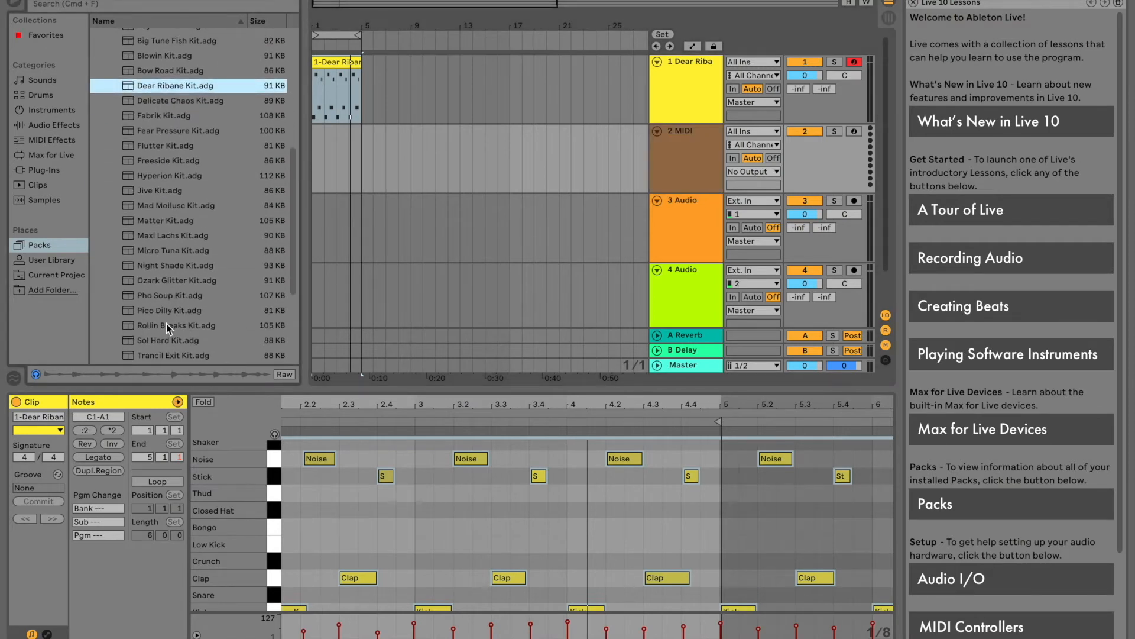
click(854, 132)
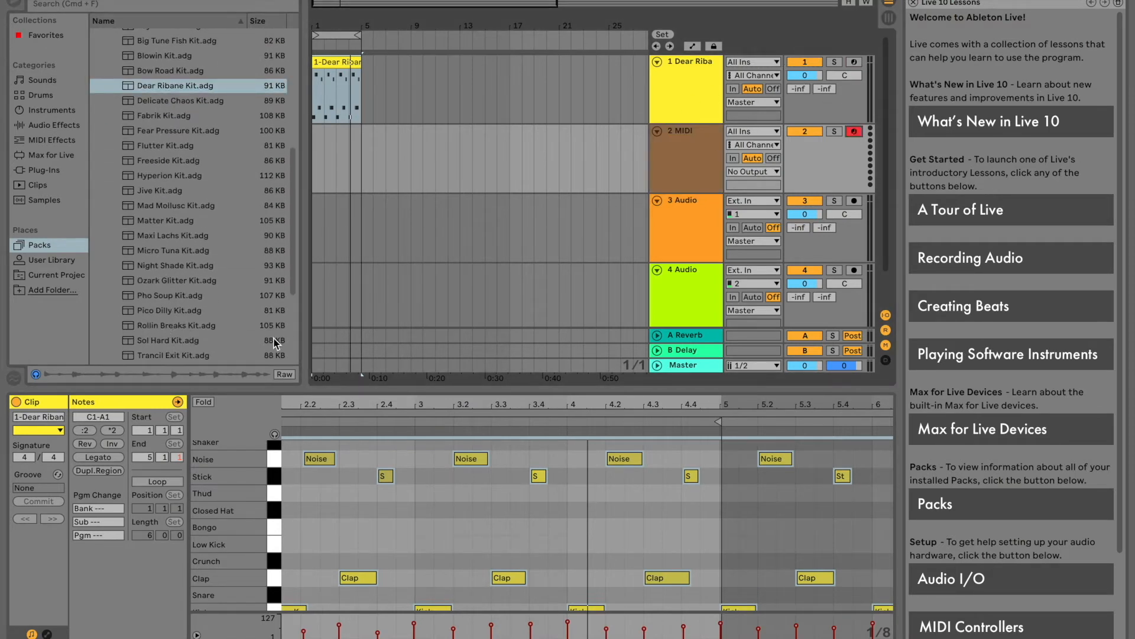
click(187, 329)
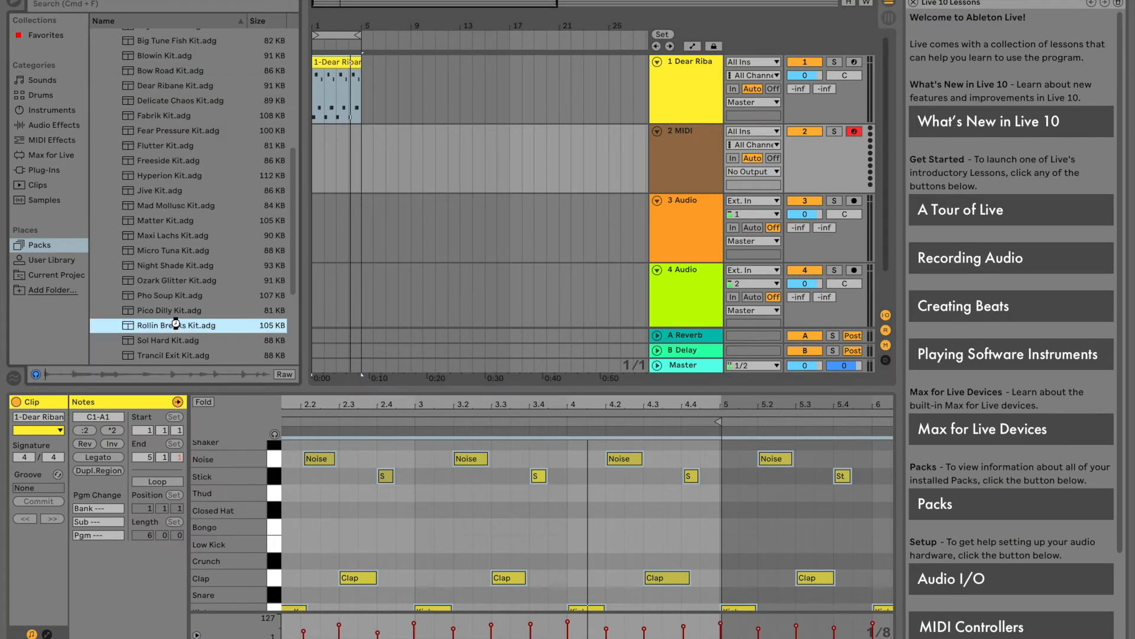
double_click(175, 325)
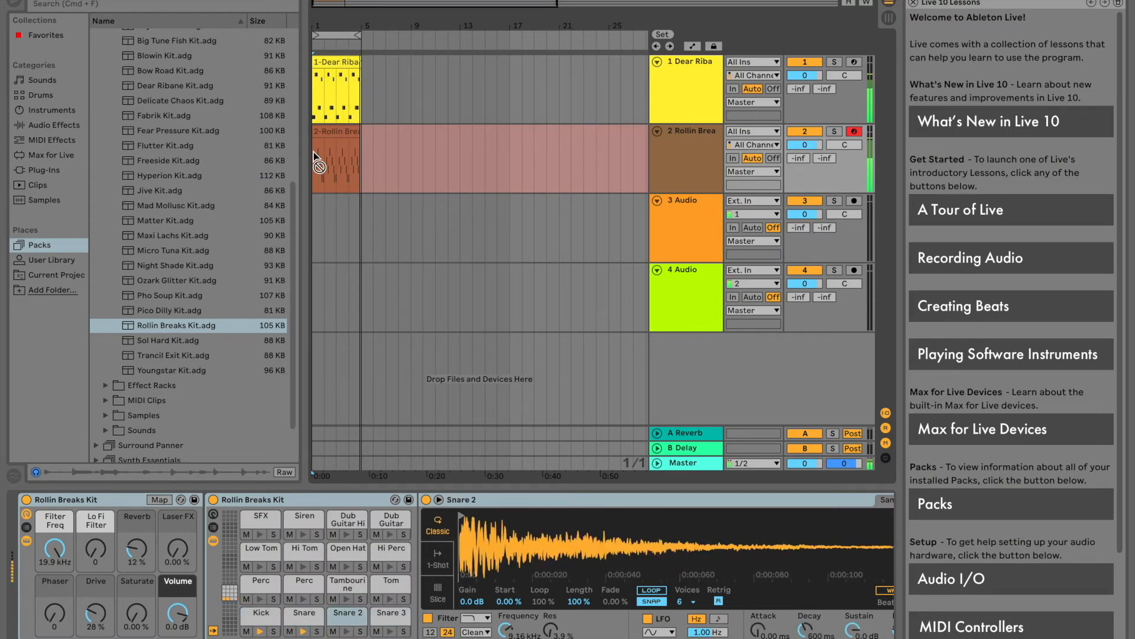
Open the recorded Rollin Breaks clip, shorten its kick note at bar 2, and select all of its notes.
key(space)
double_click(323, 159)
key(space)
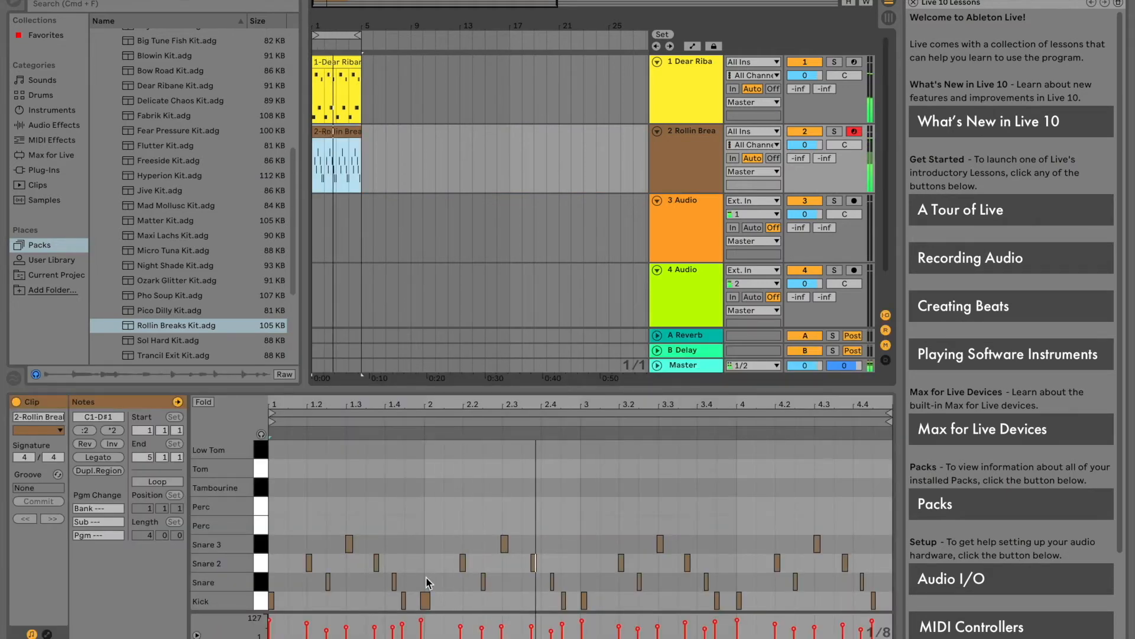
click(425, 601)
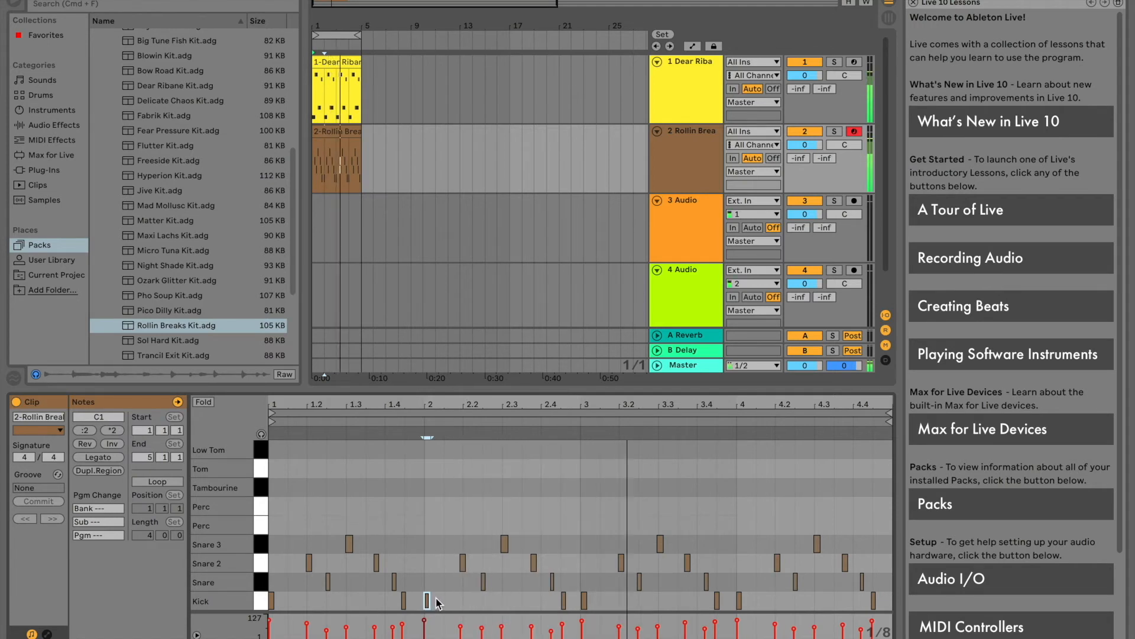
key(super+a)
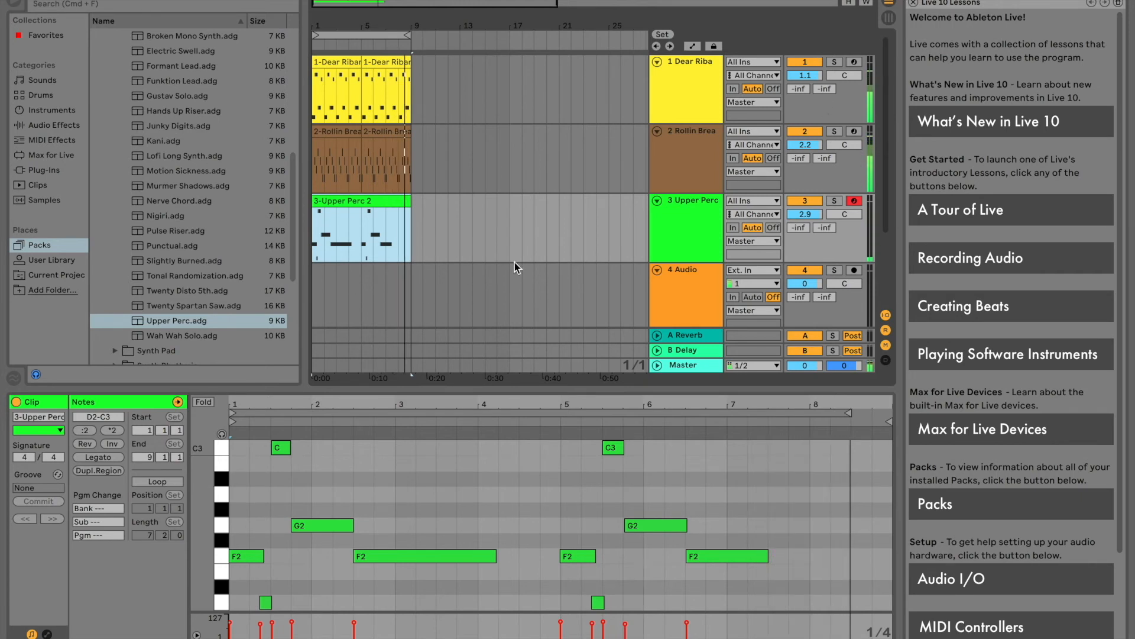
Insert a new track below the Upper Perc track.
key(super+t)
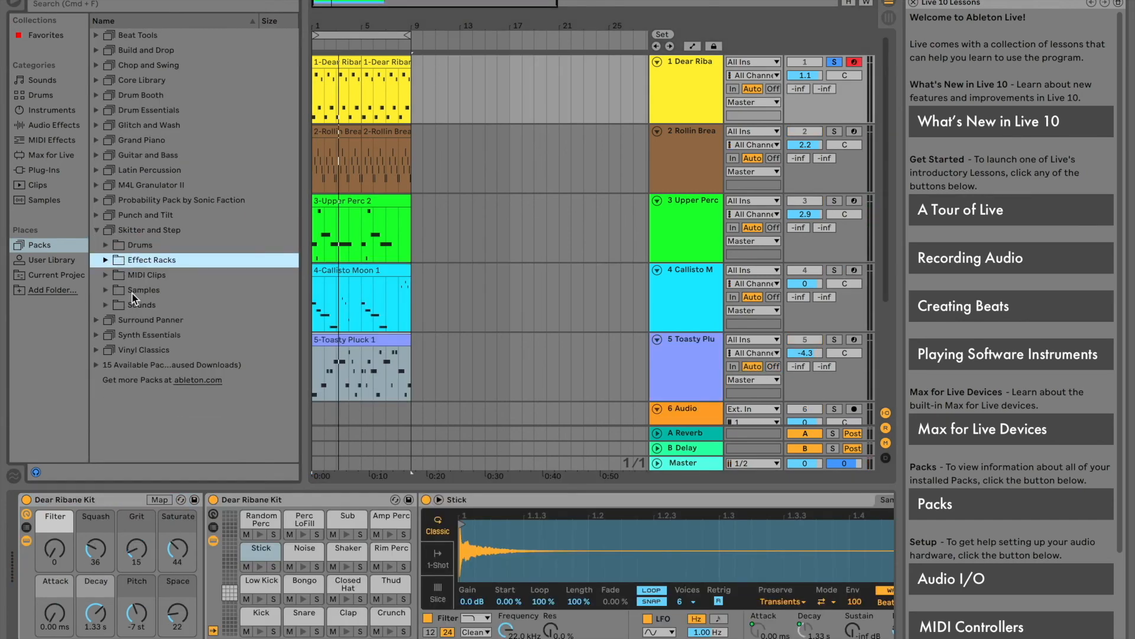
Load the EtherVerb effect rack from Skitter and Step's Space folder onto the Dear Ribane track.
click(127, 264)
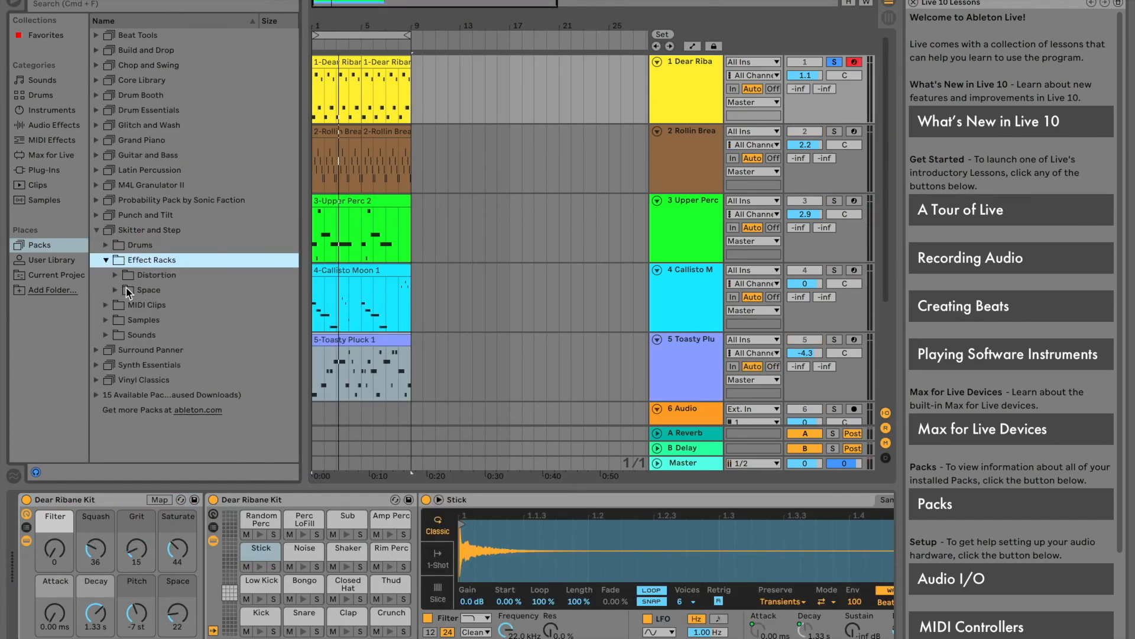
click(114, 291)
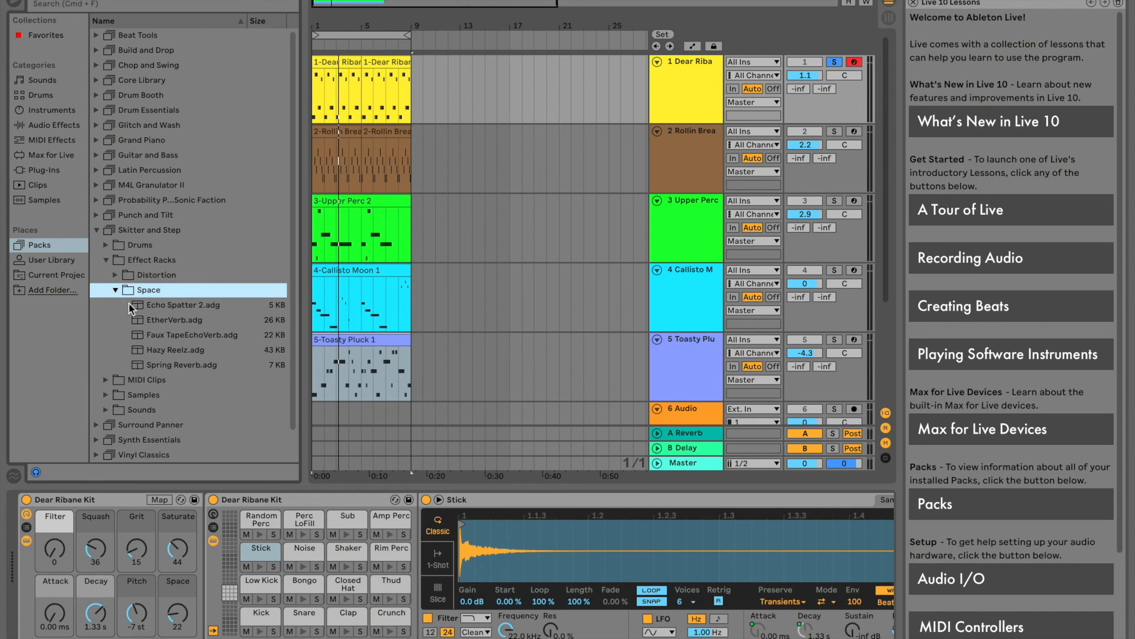
click(149, 319)
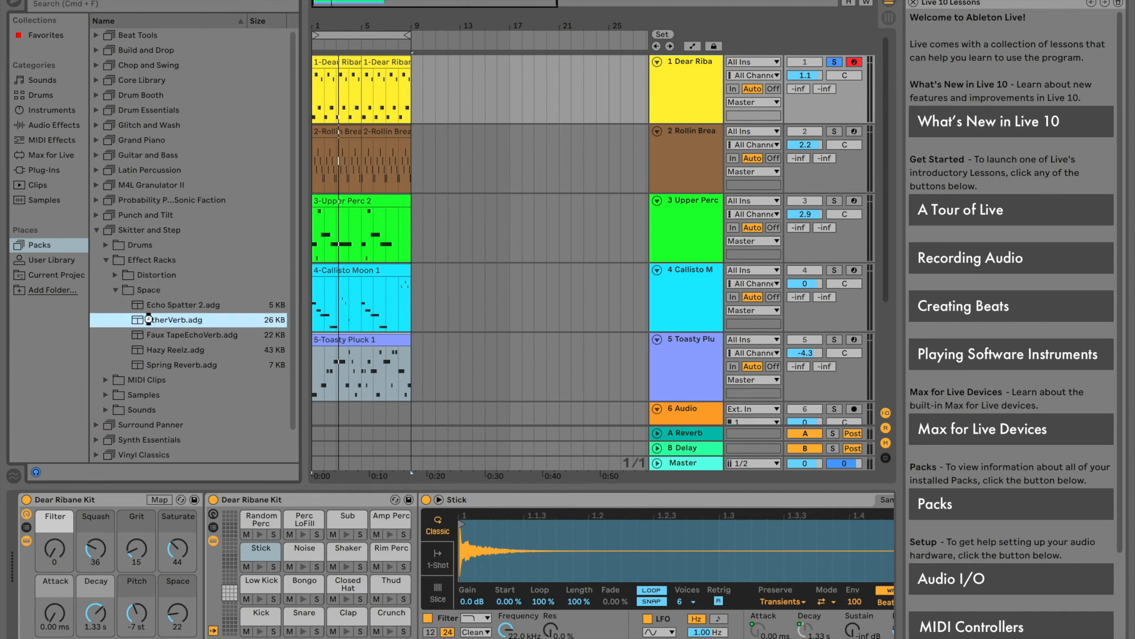
Play the soloed Dear Ribane track and switch EtherVerb off and on to compare the sound.
key(space)
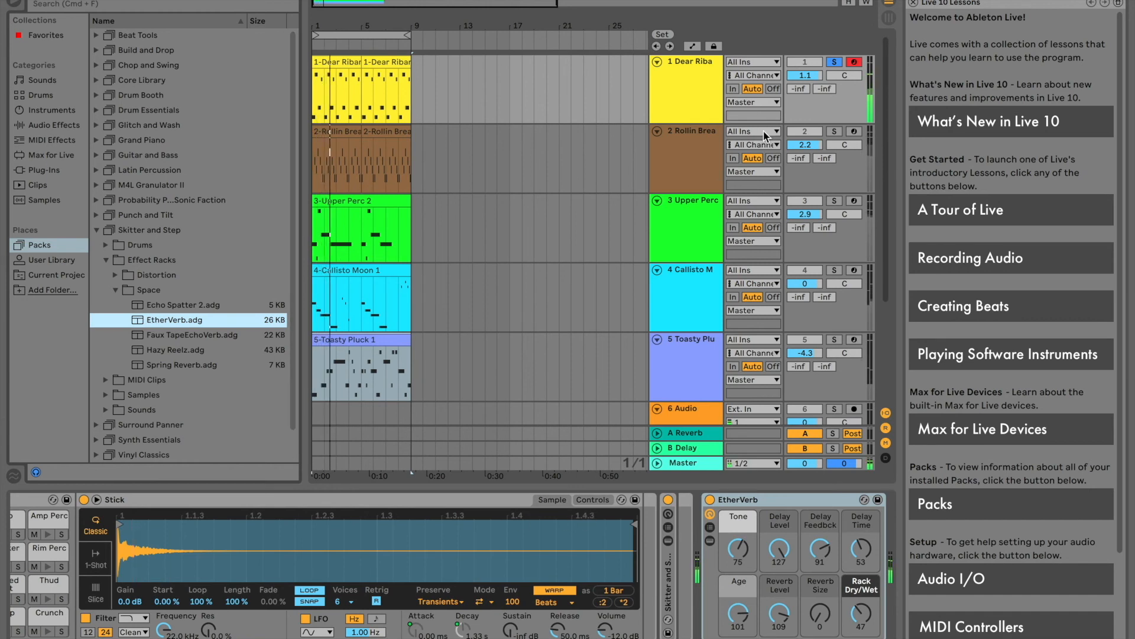
click(225, 509)
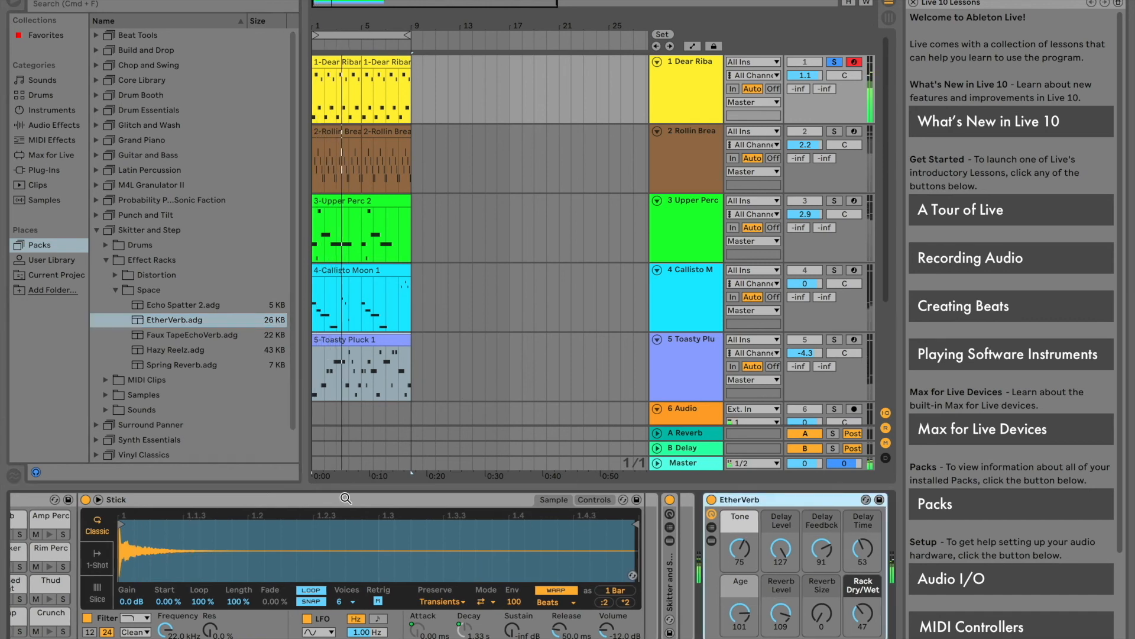
click(712, 499)
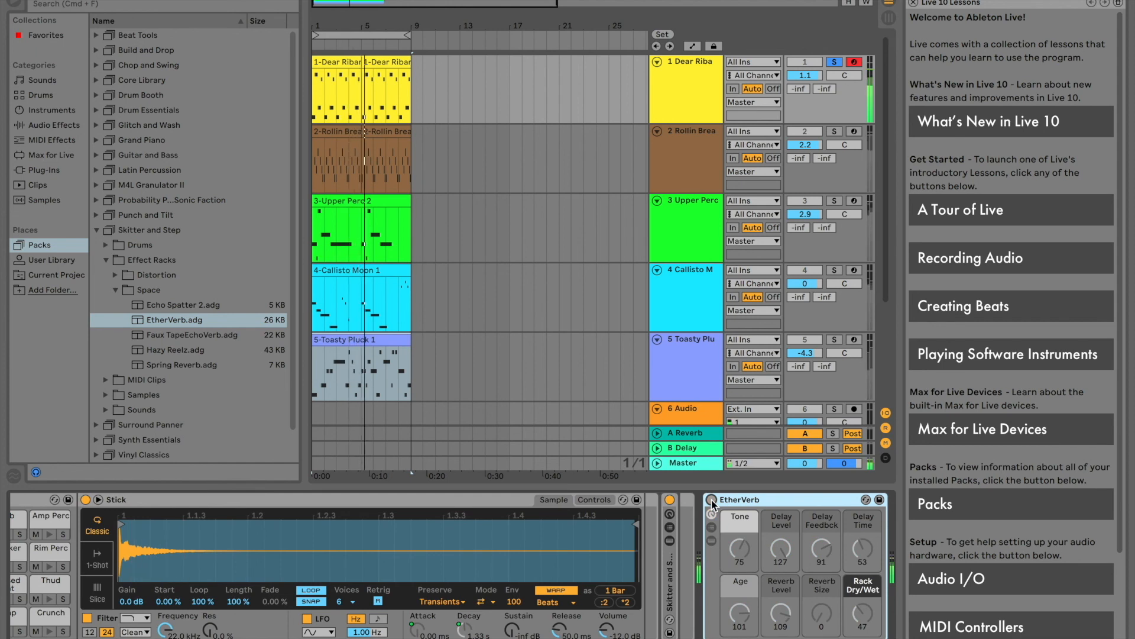
click(711, 499)
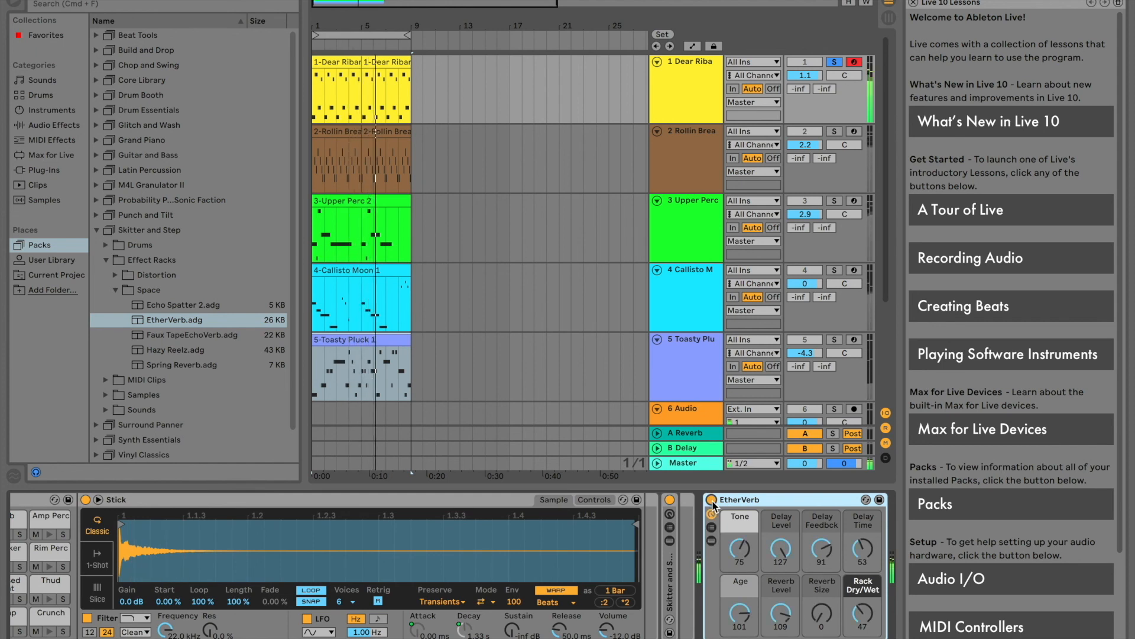